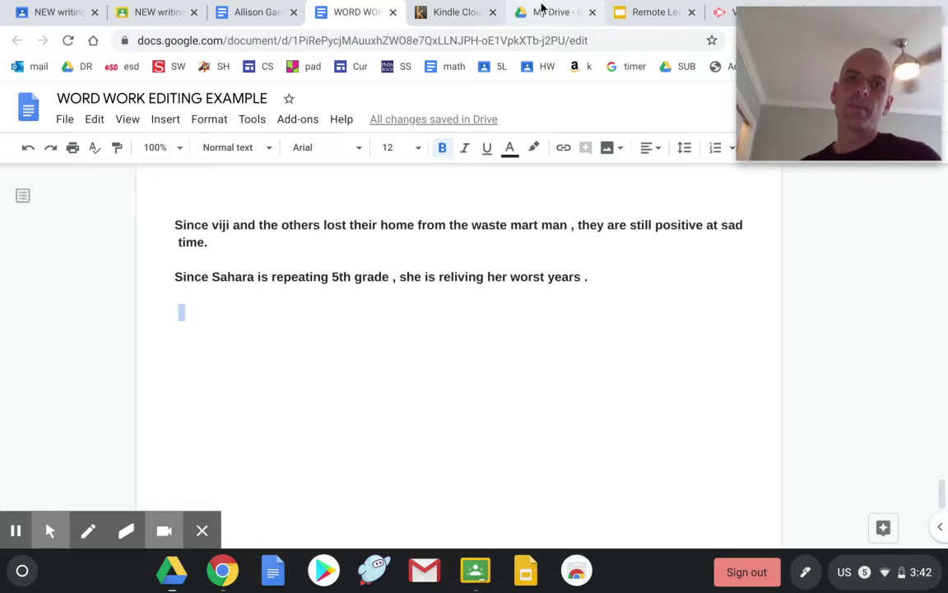
Close the extra browser tab and put the cursor at the start of the first sentence.
left_click(293, 13)
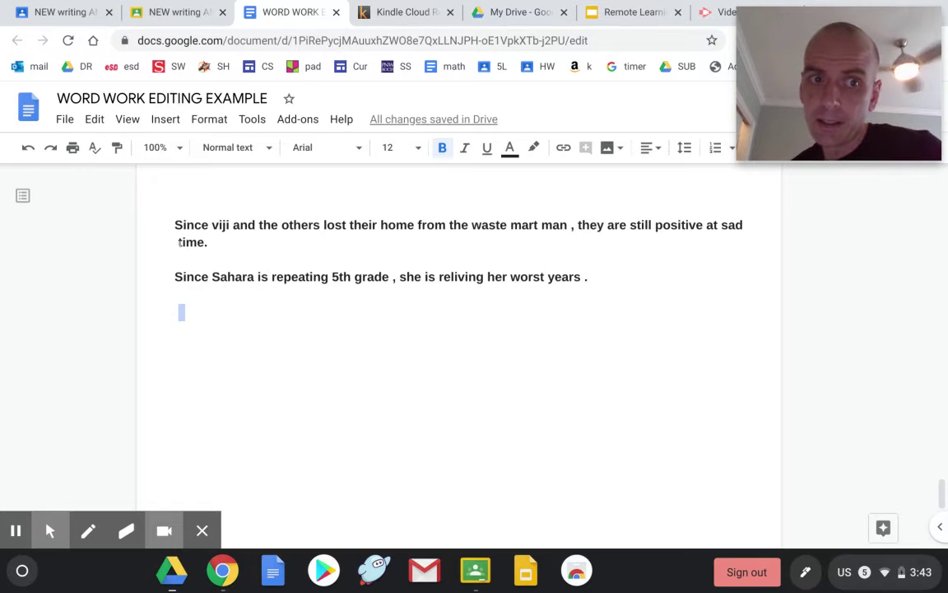
left_click(151, 224)
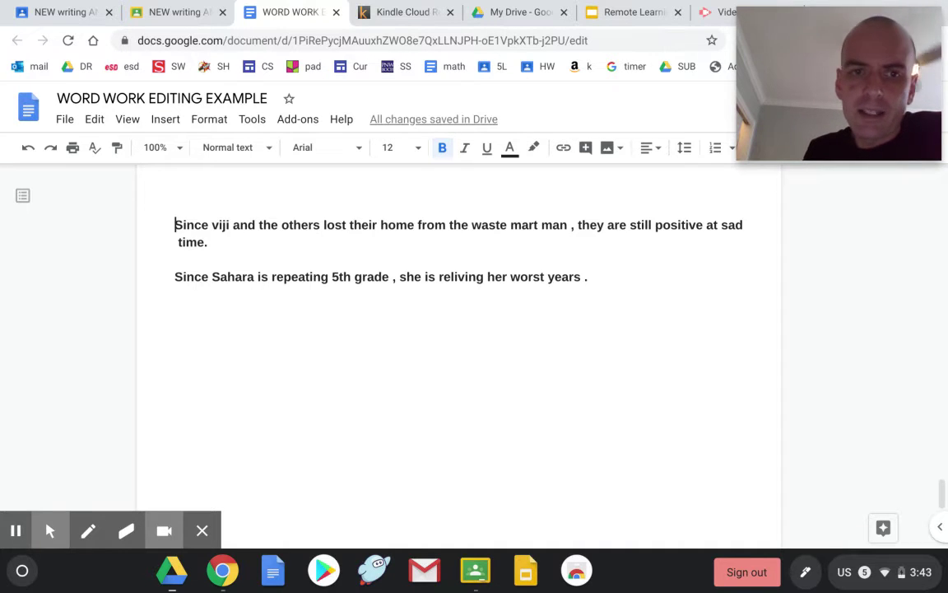
With the Pen tool, mark viji, write W M M over waste mart man, and underline Since, Sahara and the period.
left_click(88, 531)
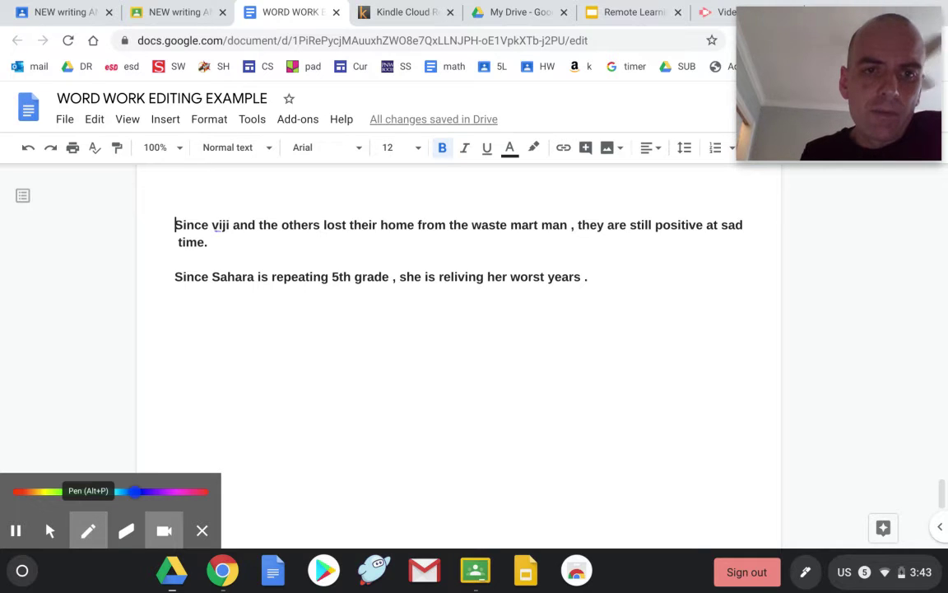
left_click_drag(214, 233, 217, 239)
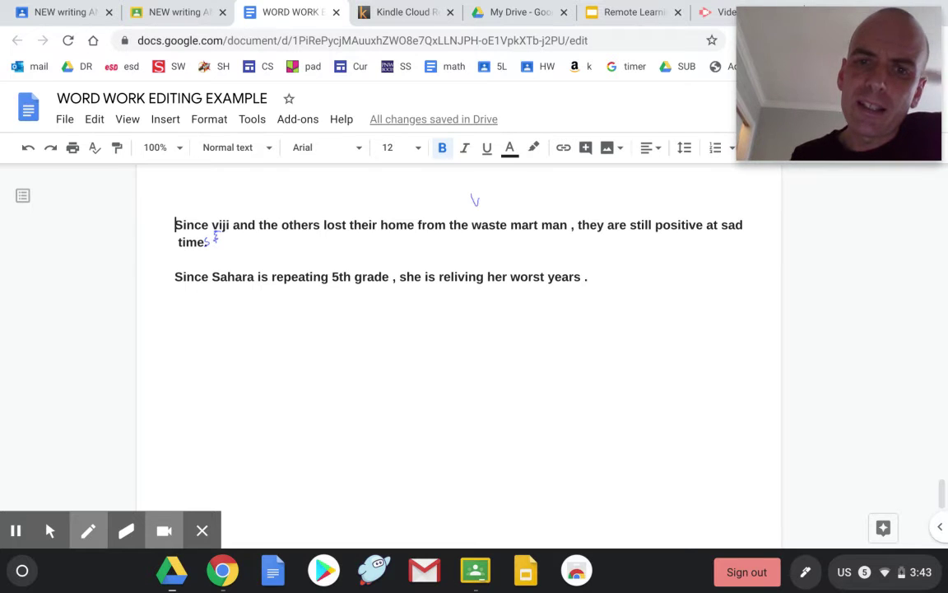
left_click_drag(470, 195, 554, 207)
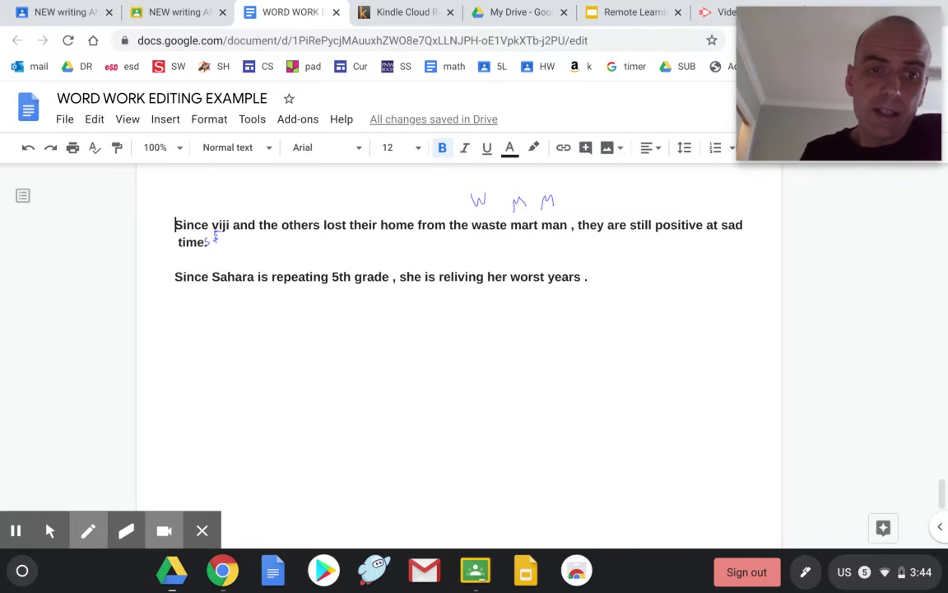
left_click_drag(173, 283, 219, 280)
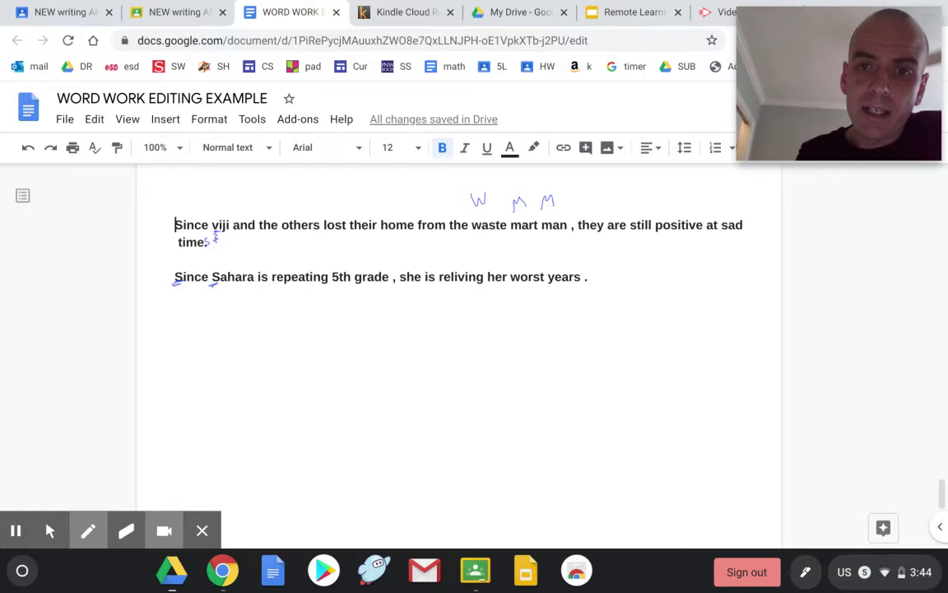
left_click_drag(580, 285, 591, 287)
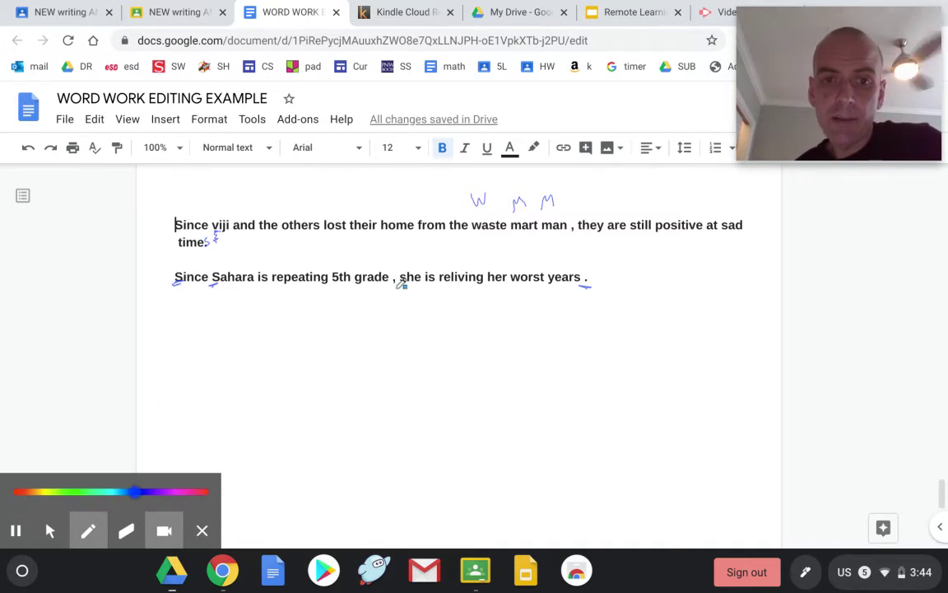
Back in pointer mode, remove the spaces before the comma after grade and the period after years.
left_click(49, 531)
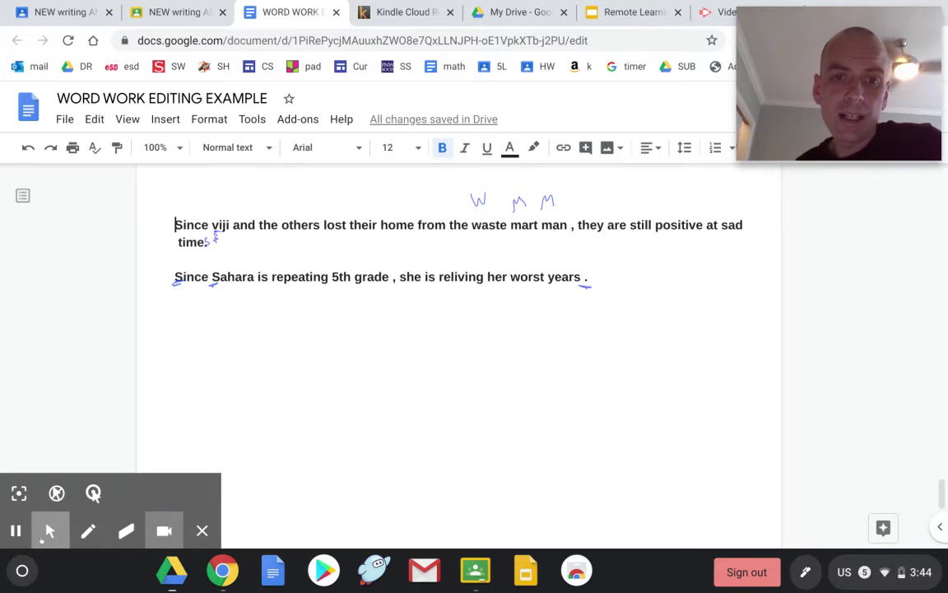
left_click(391, 276)
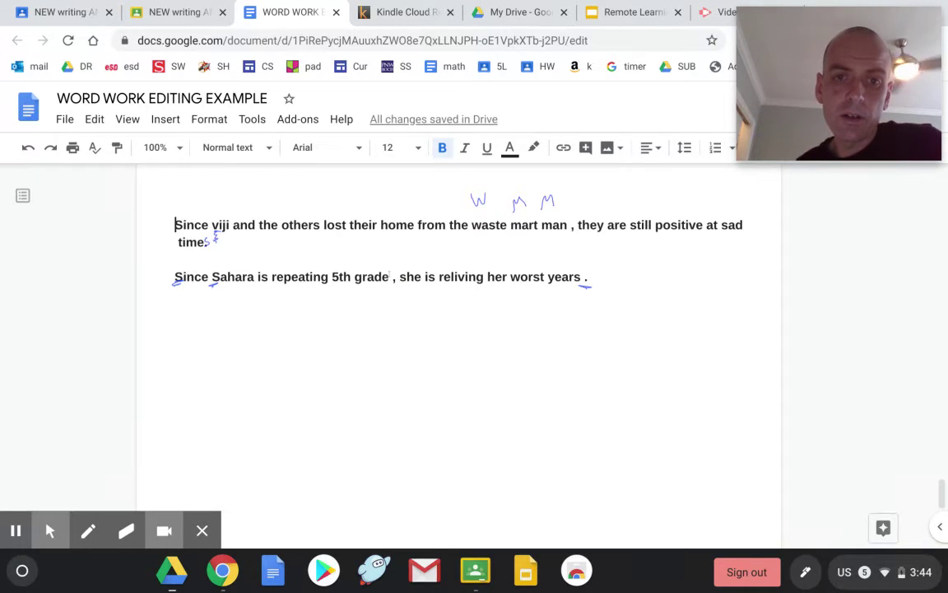
key("BackSpace")
key("BackSpace")
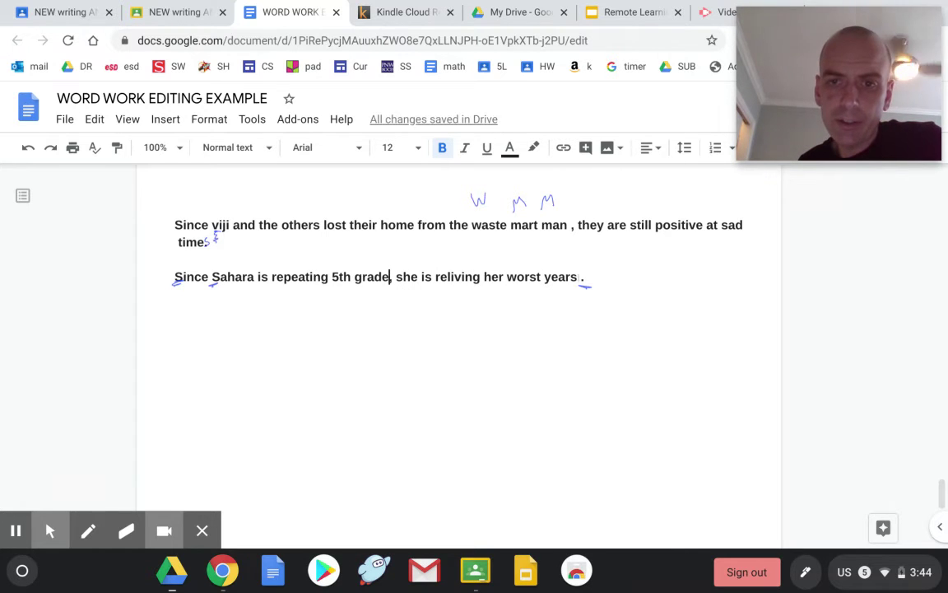
left_click(383, 277)
type(",")
left_click(585, 277)
key("BackSpace")
key("BackSpace")
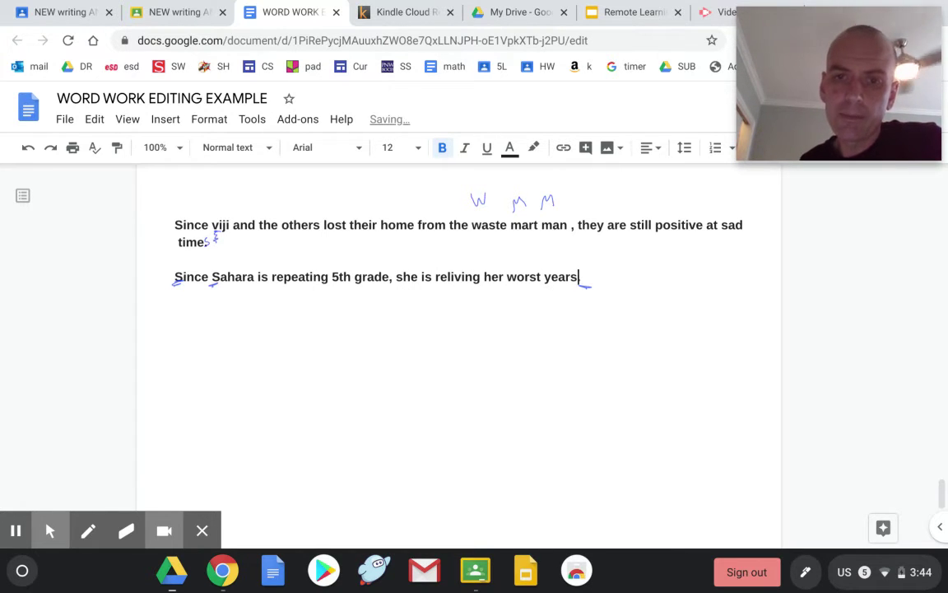
type(".")
key("Return")
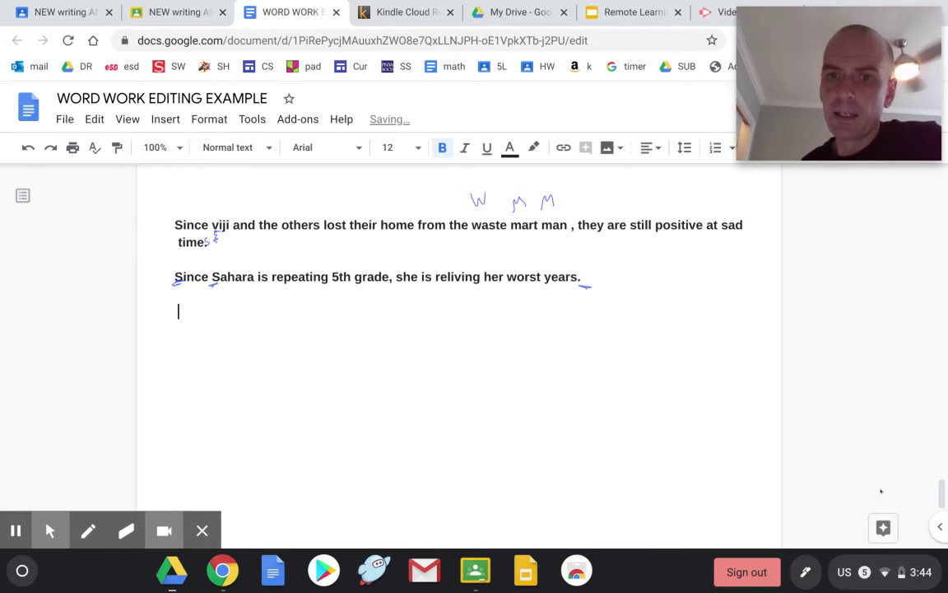
left_click_drag(942, 494, 943, 462)
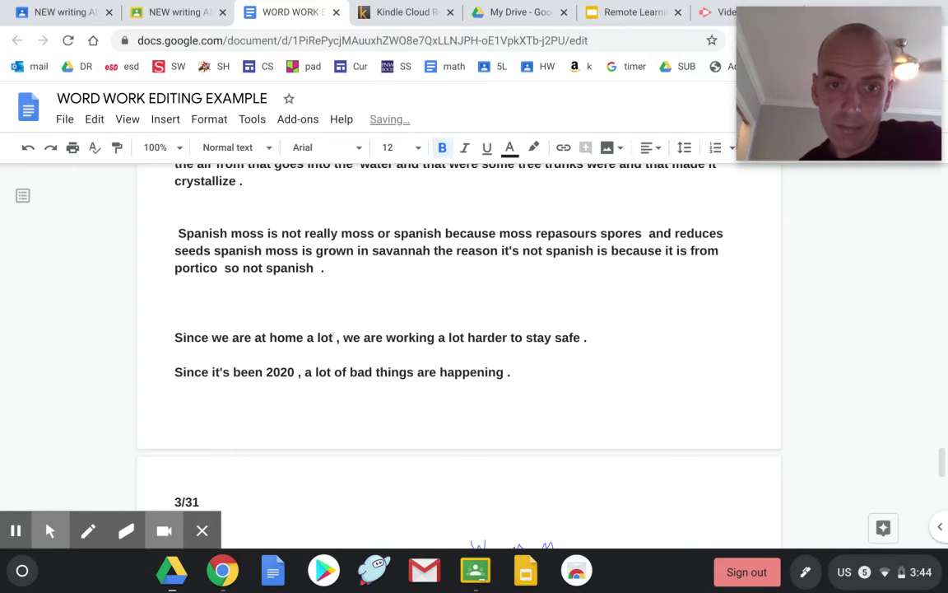
Attach the comma after 'a lot' and the period after 'stay safe' to their words.
left_click(339, 337)
key("BackSpace")
key("BackSpace")
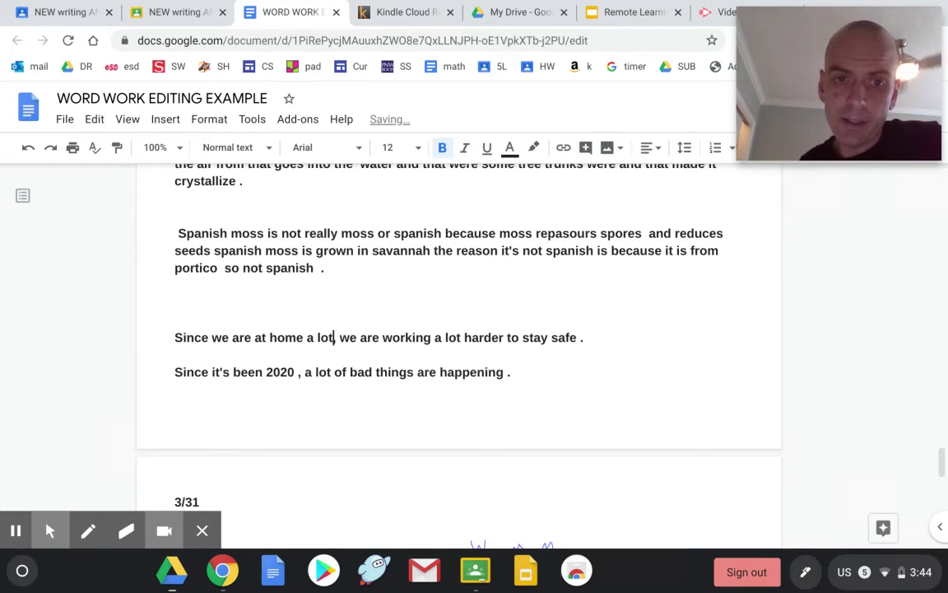
key("End")
key("BackSpace")
key("BackSpace")
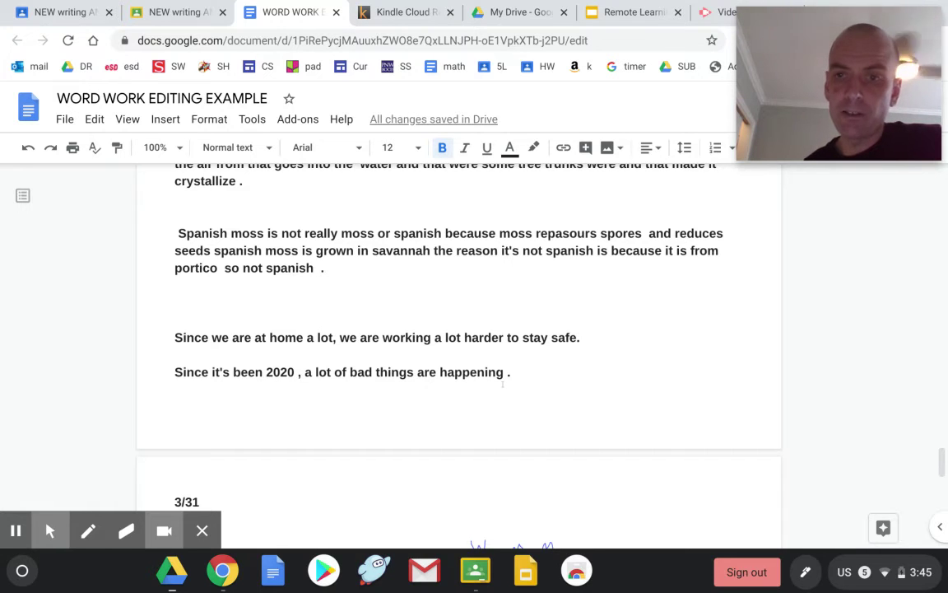
type(".")
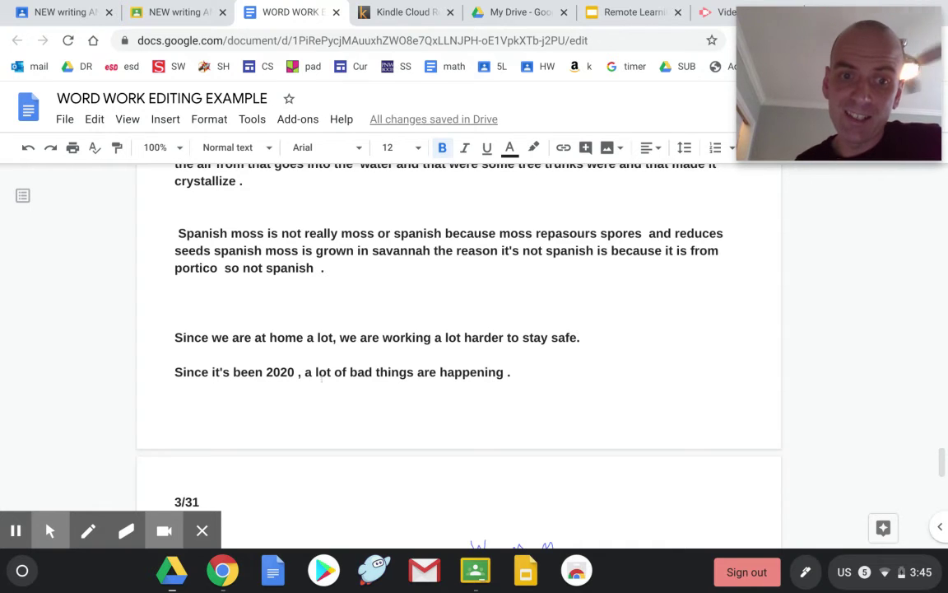
Attach the comma after '2020' and the period after 'happening' to their words.
left_click(299, 372)
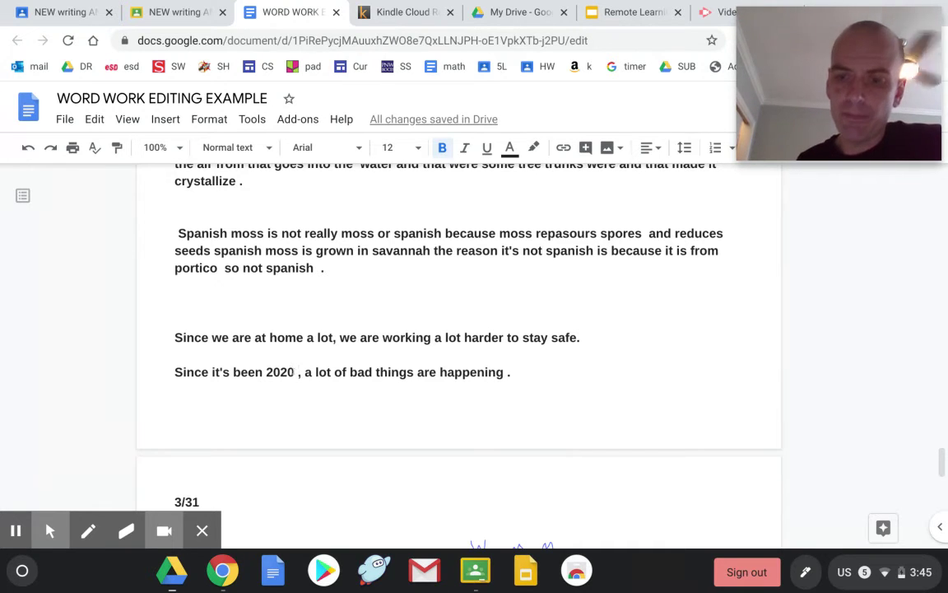
key("BackSpace")
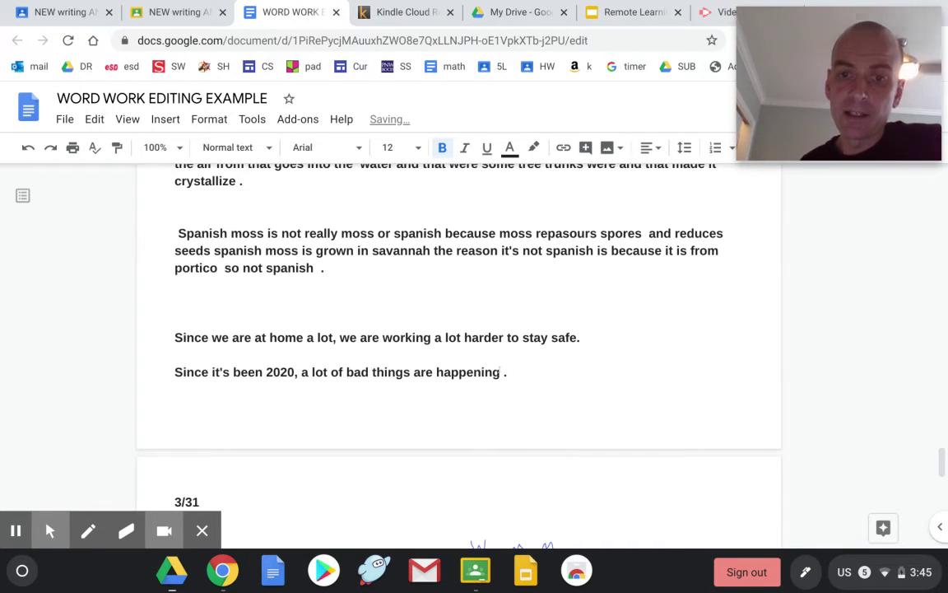
left_click(504, 372)
key("BackSpace")
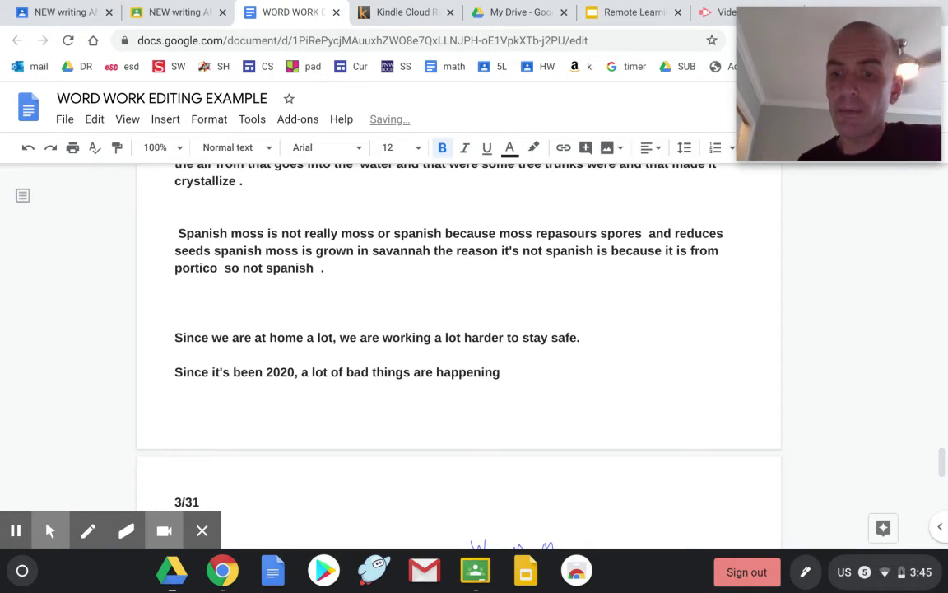
key("BackSpace")
type(".")
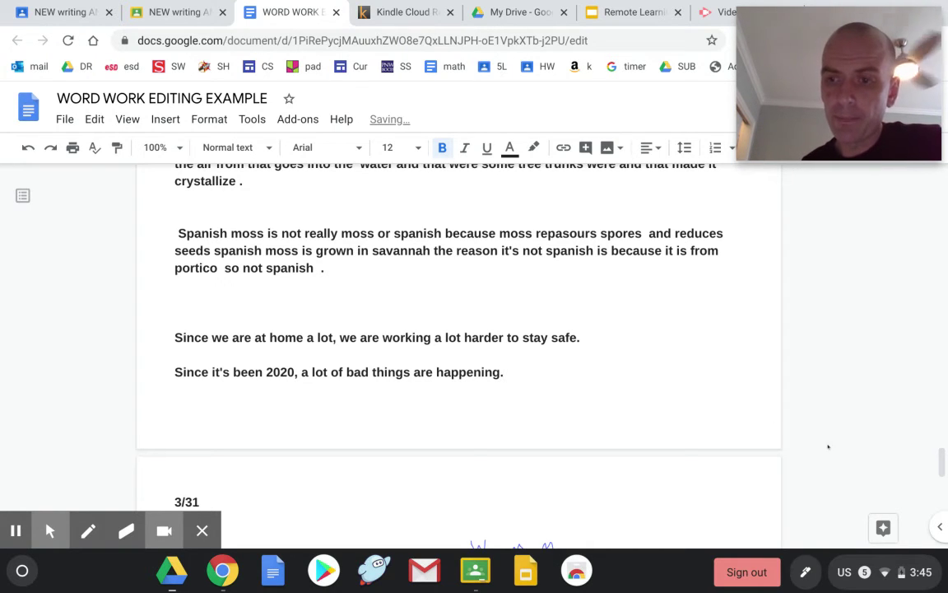
Scroll up to the 3/25 entry and capitalise mamaroneck to Mamaroneck.
left_click_drag(942, 465, 933, 381)
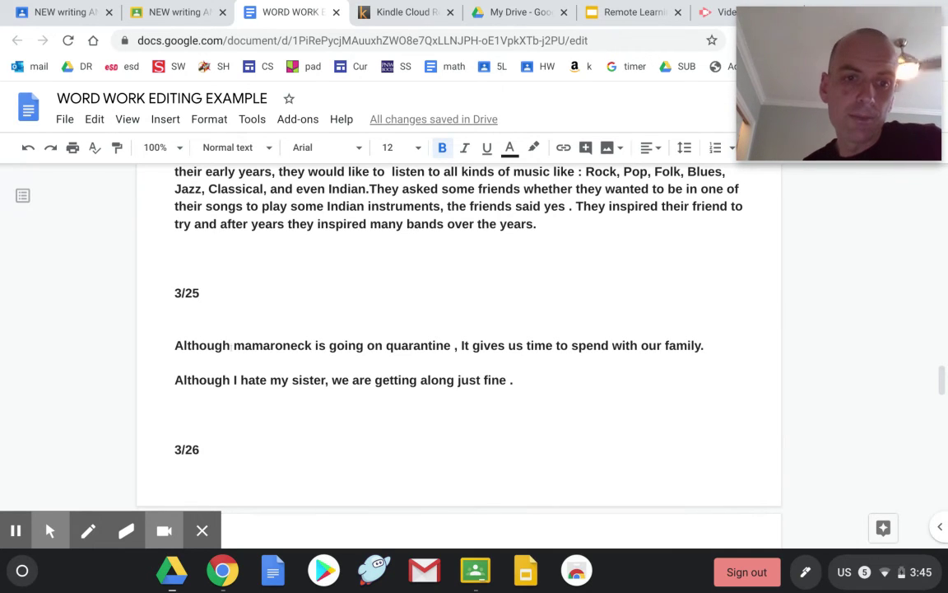
key("BackSpace")
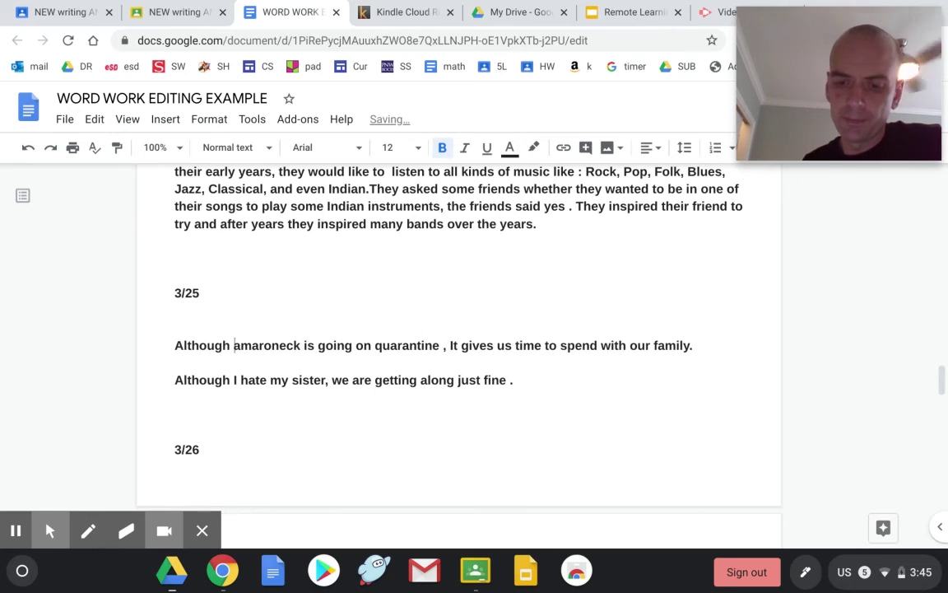
type("M")
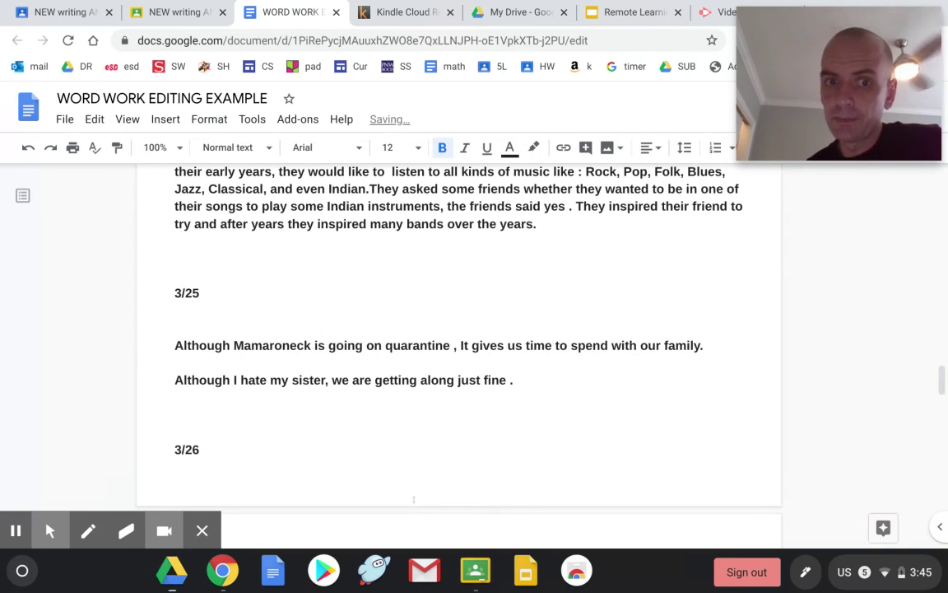
Close the gap before the comma after quarantine and retype the period after fine.
left_click(454, 345)
key("BackSpace")
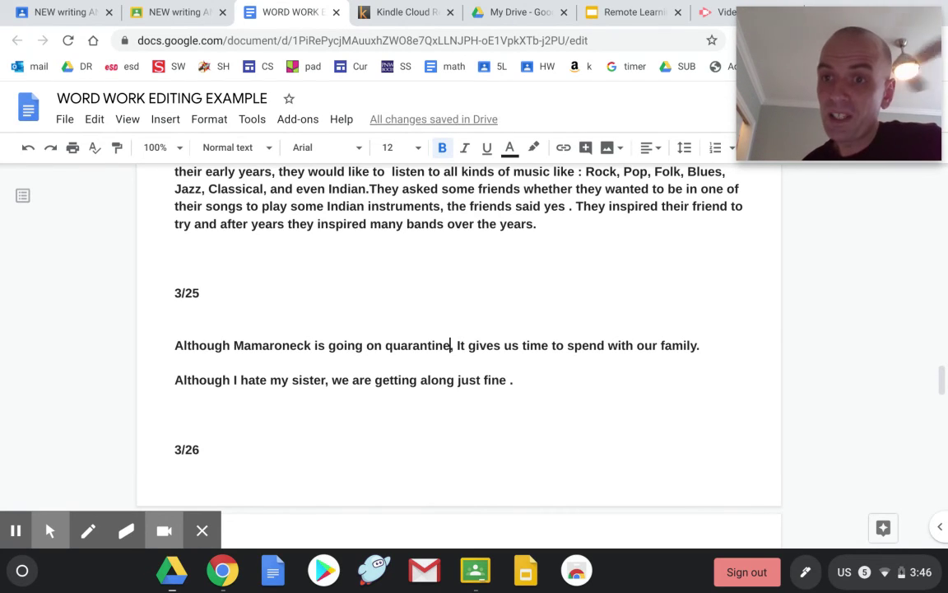
left_click(516, 381)
key("BackSpace")
key("BackSpace")
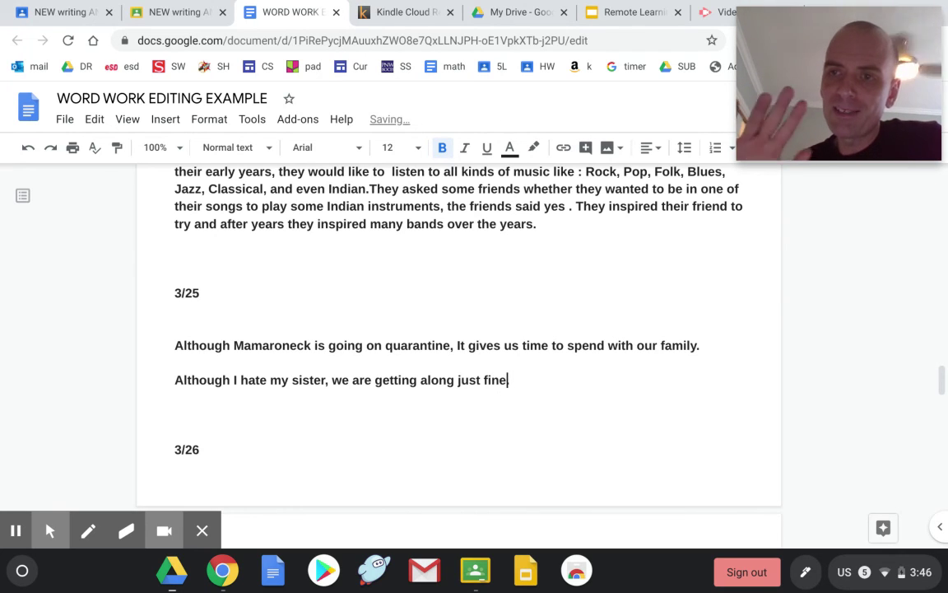
type(".")
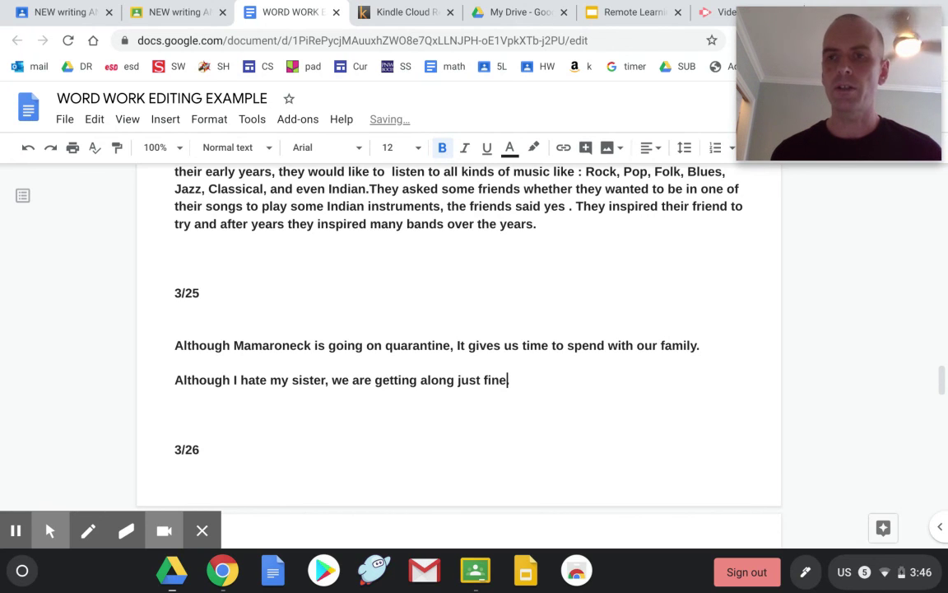
Add the closing '.' directly after 'fine' in the sister sentence.
type(".")
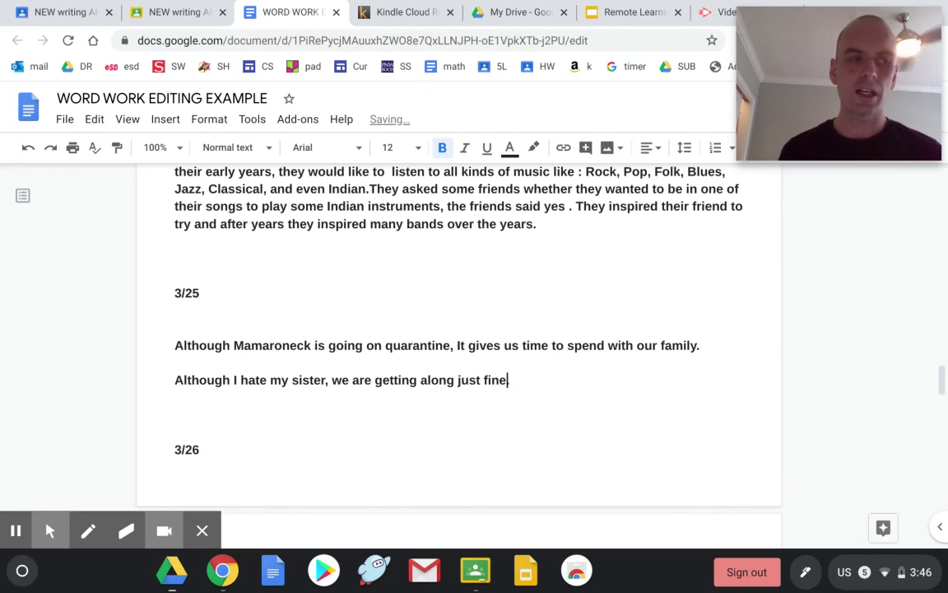